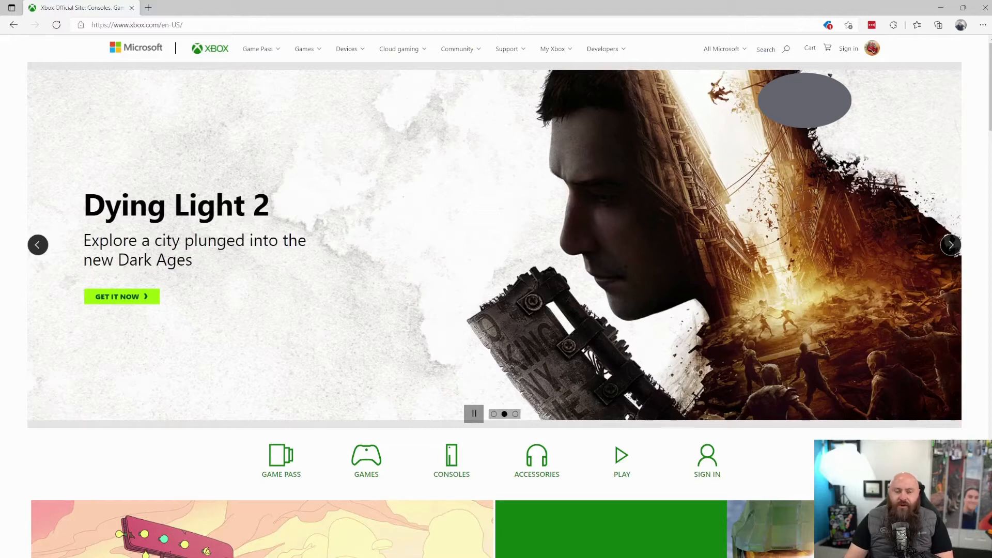
Step: Open the two-step verification page in the Microsoft account's security dashboard, starting from the Xbox profile menu
click(870, 50)
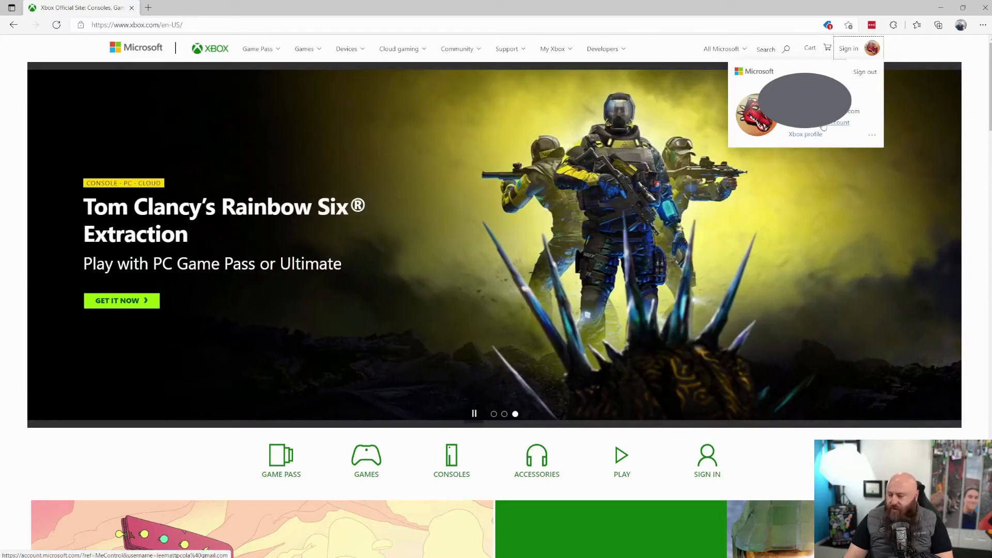
click(823, 124)
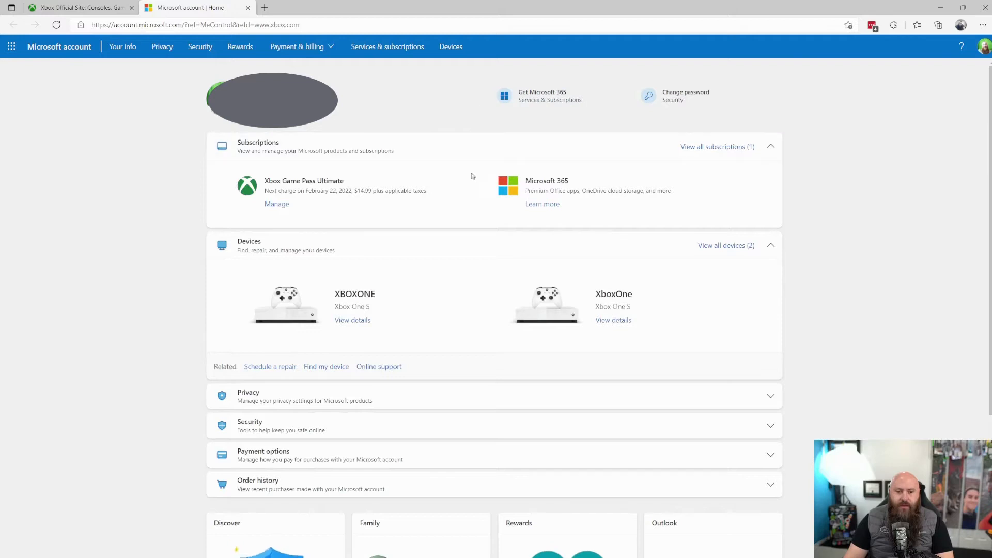
click(338, 422)
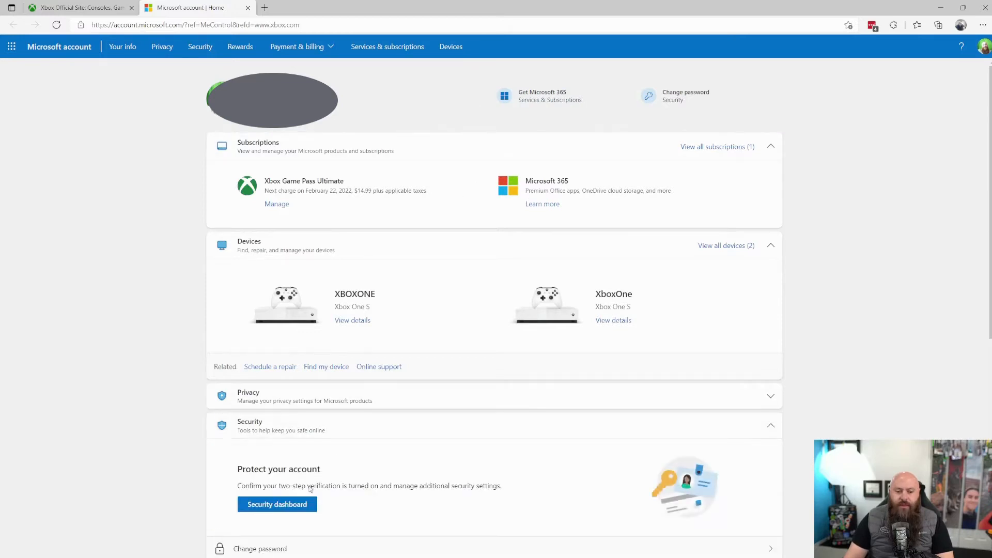
click(302, 505)
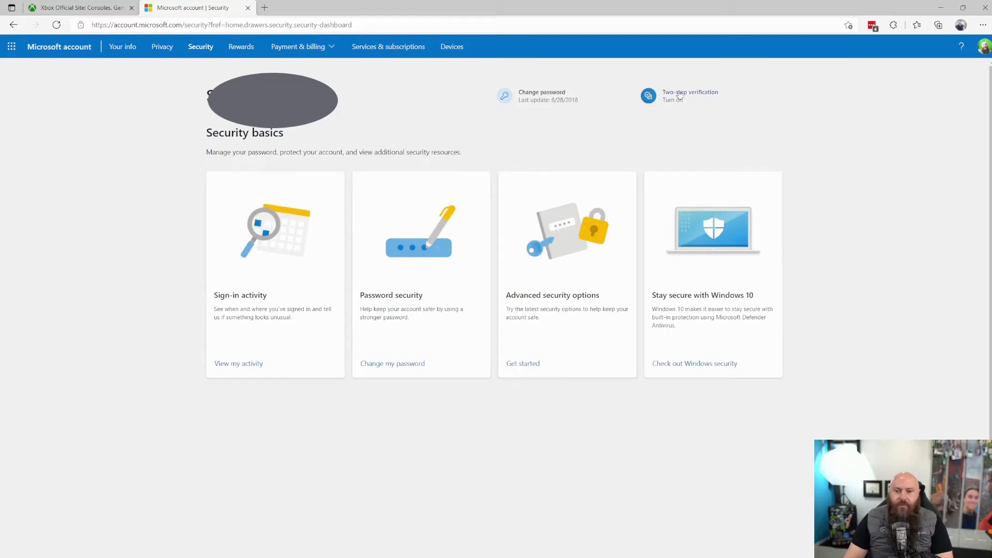
click(680, 97)
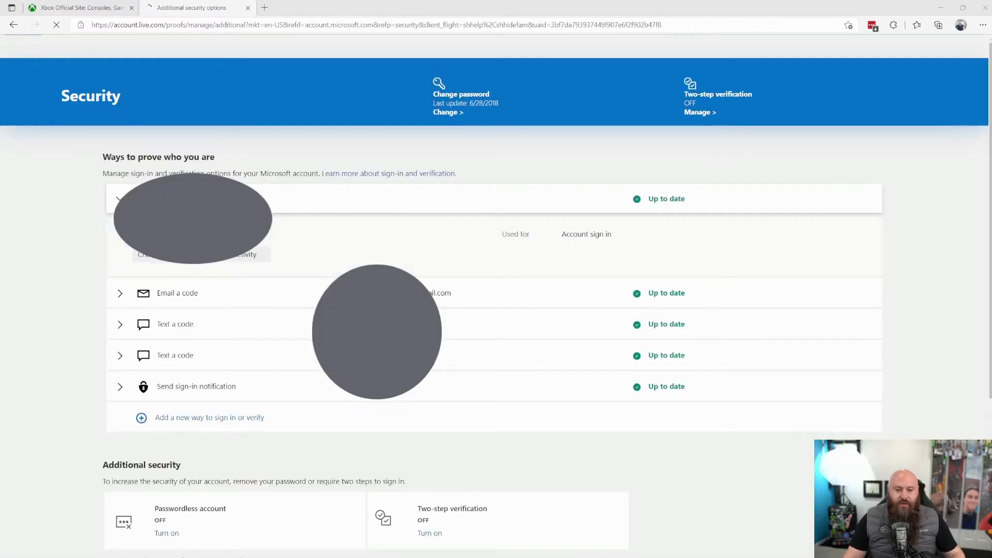
Step: Add a security key as a new way to sign in or verify, and choose the USB device type
click(193, 420)
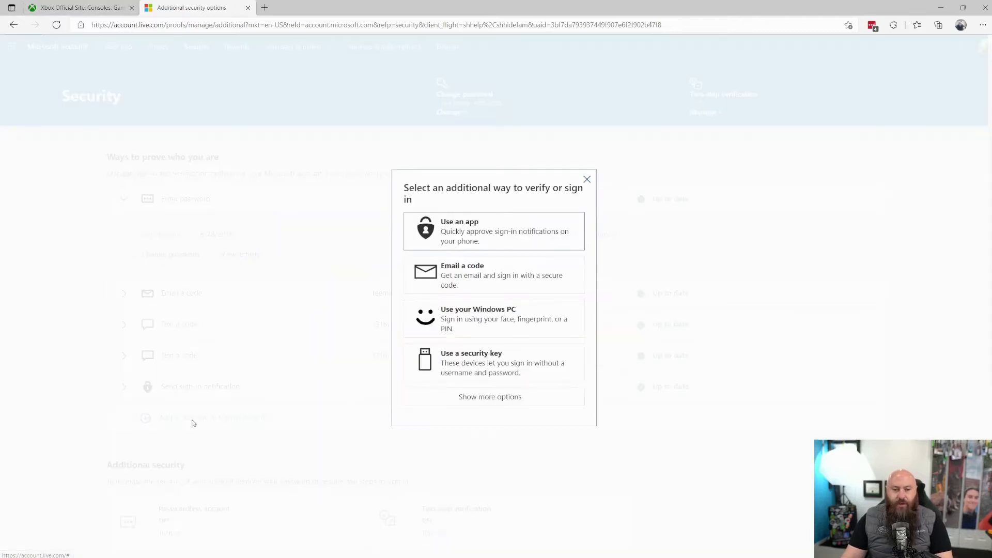
click(489, 366)
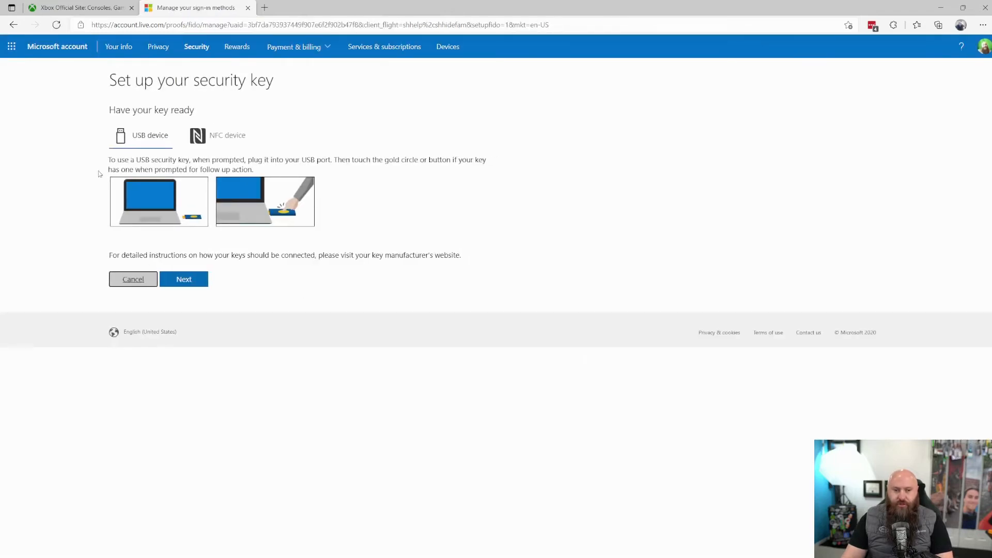
click(225, 139)
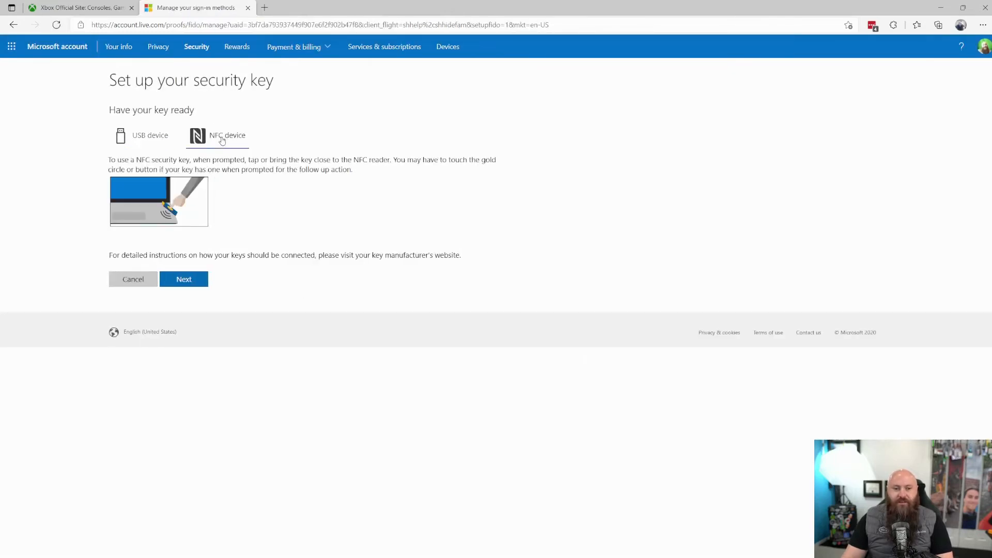
click(151, 138)
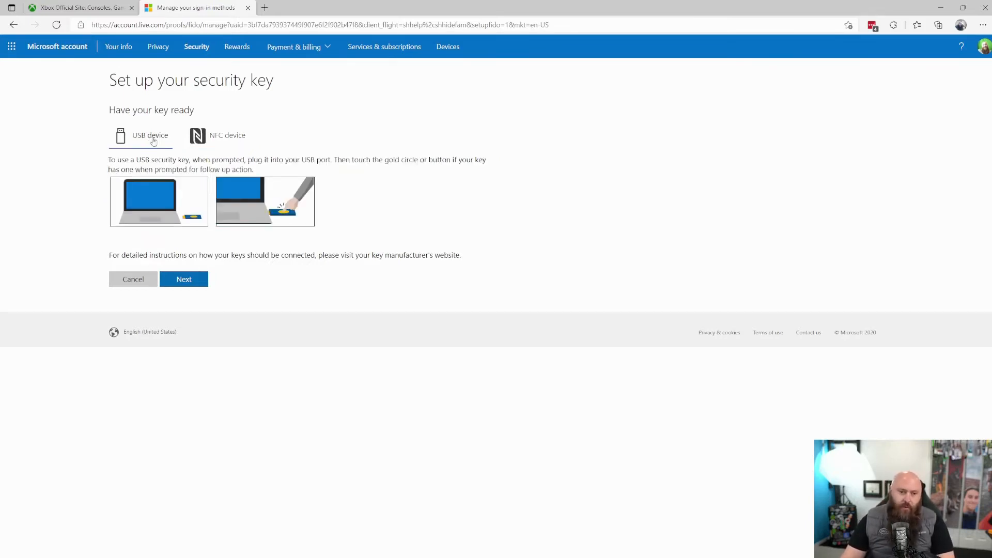
click(208, 142)
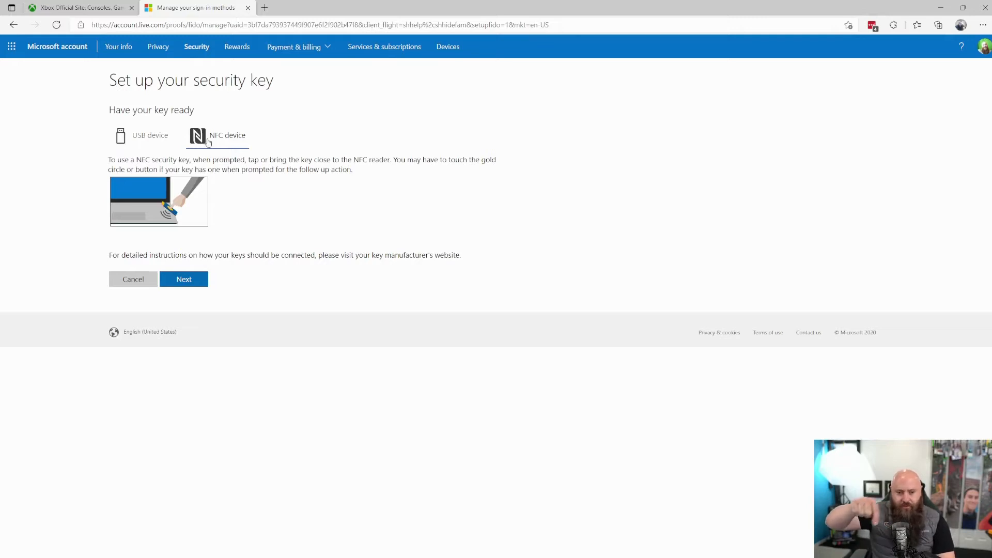
click(150, 139)
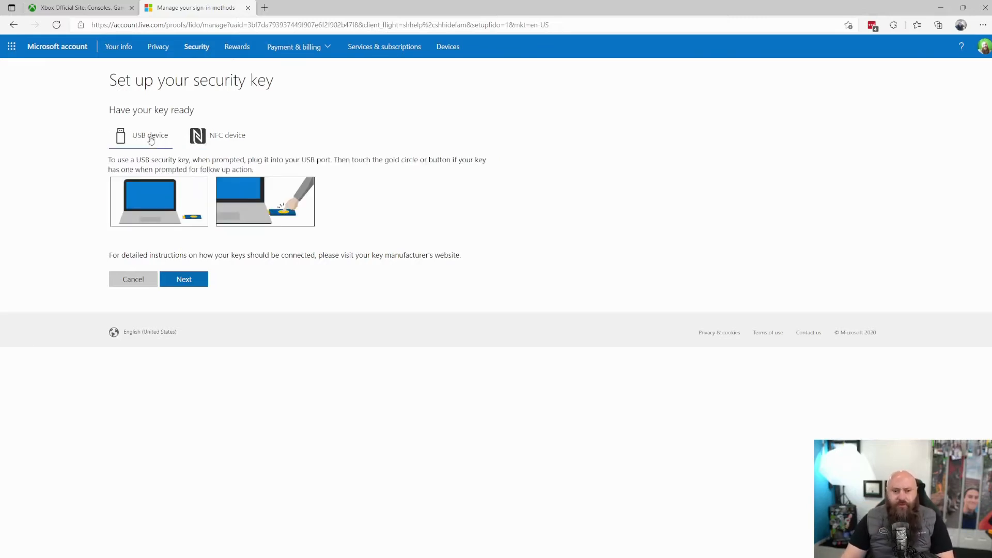
click(185, 280)
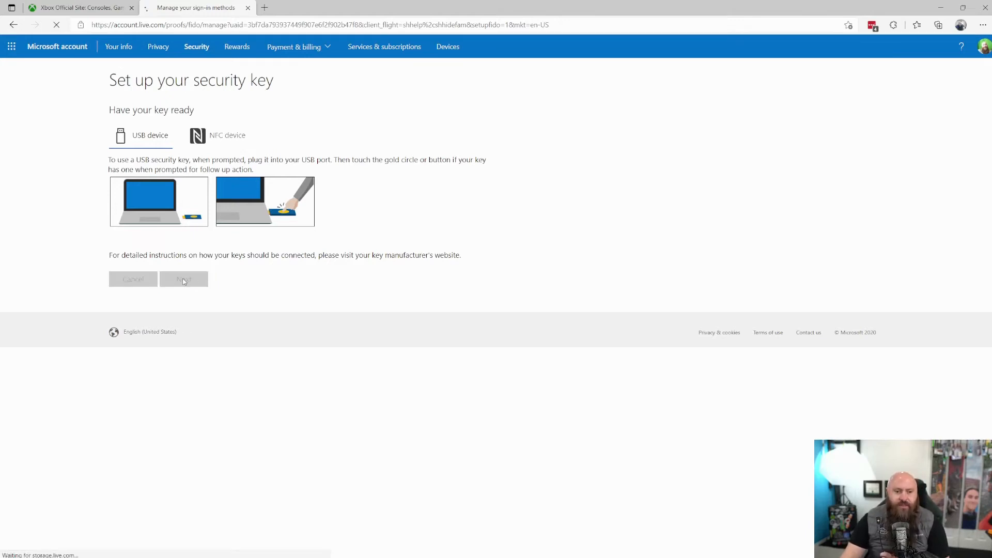
Step: Accept the Windows Security setup prompts and enter the security key PIN to register the key
click(439, 325)
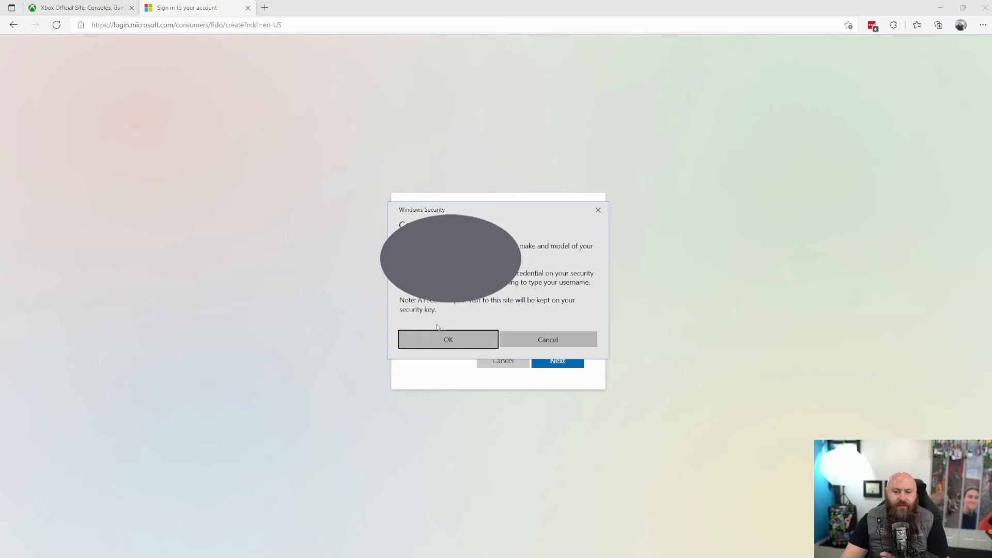
click(451, 339)
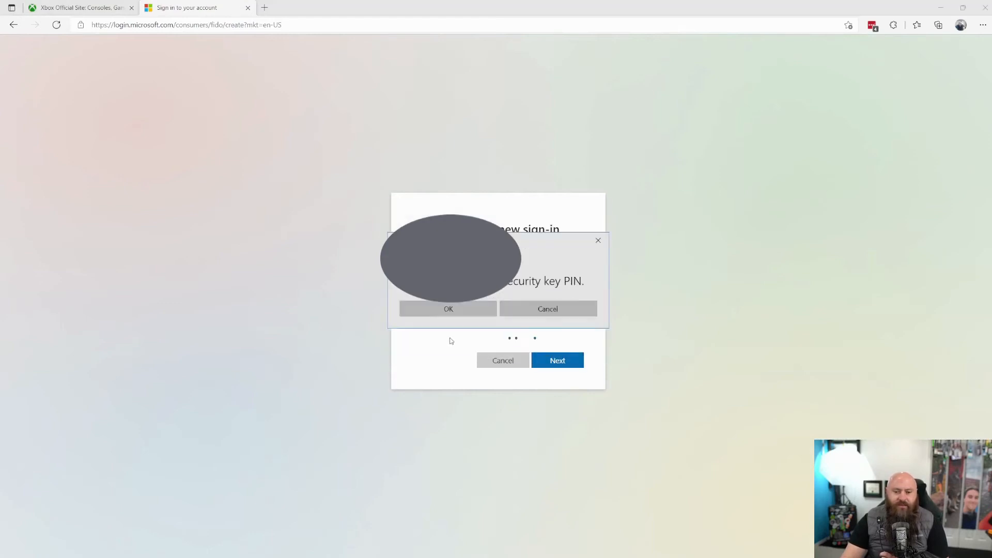
text(••)
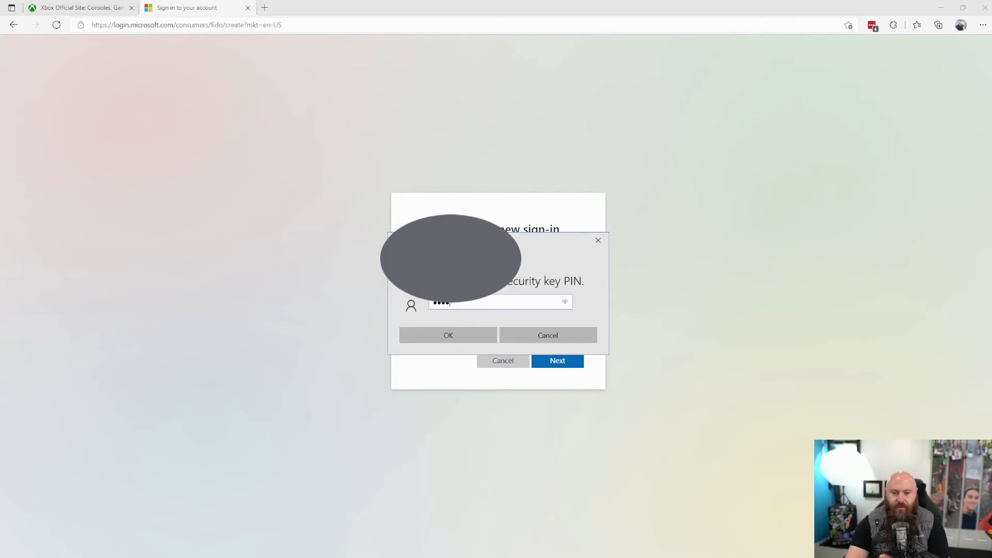
key(Return)
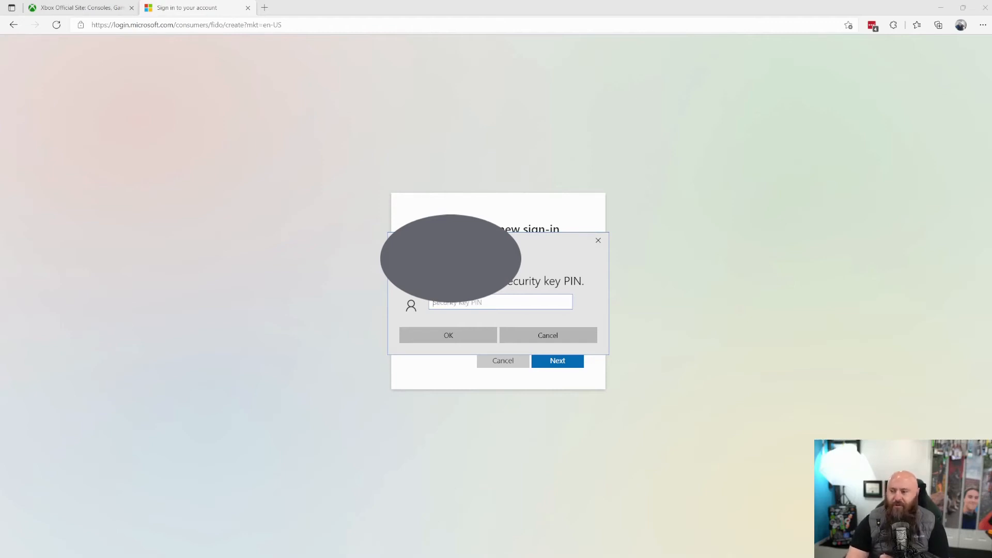
text(•)
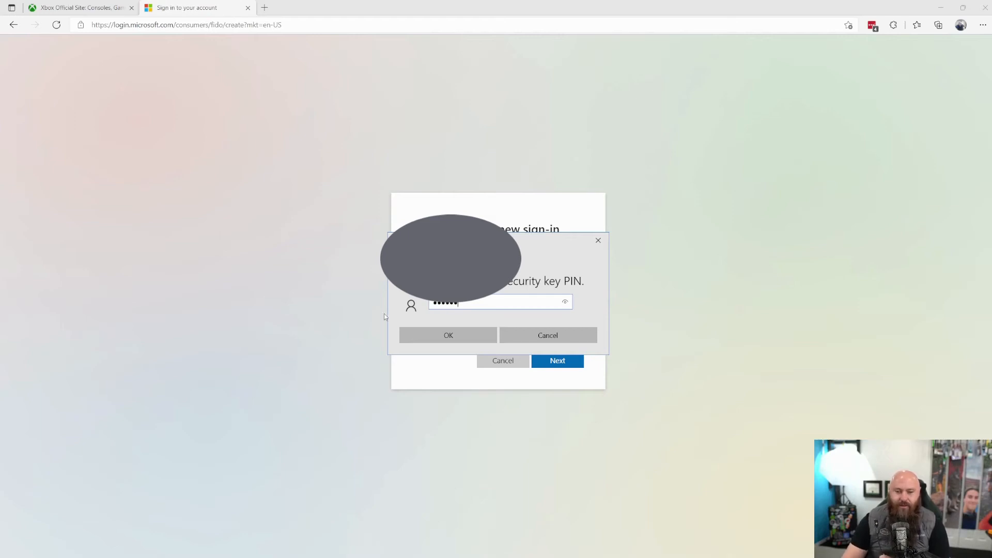
click(460, 334)
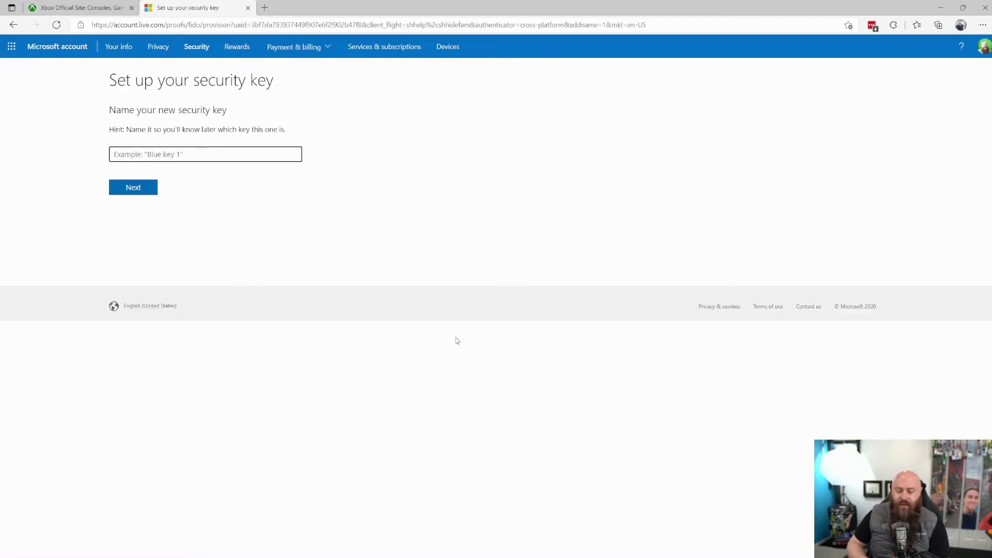
Step: Name the new security key "Black 5c NFC" and finish the setup
text(B)
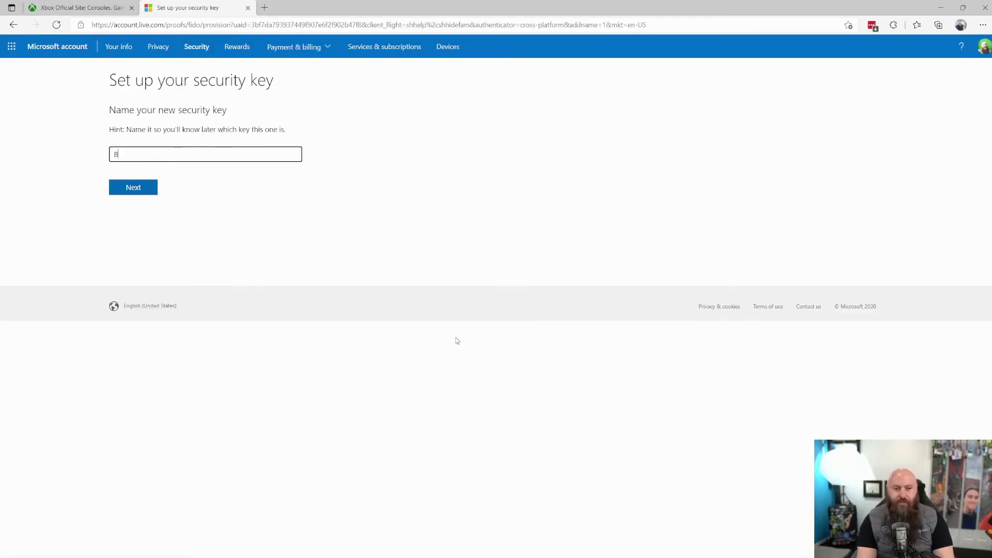
text(lack NFC)
key(BackSpace)
key(BackSpace)
key(BackSpace)
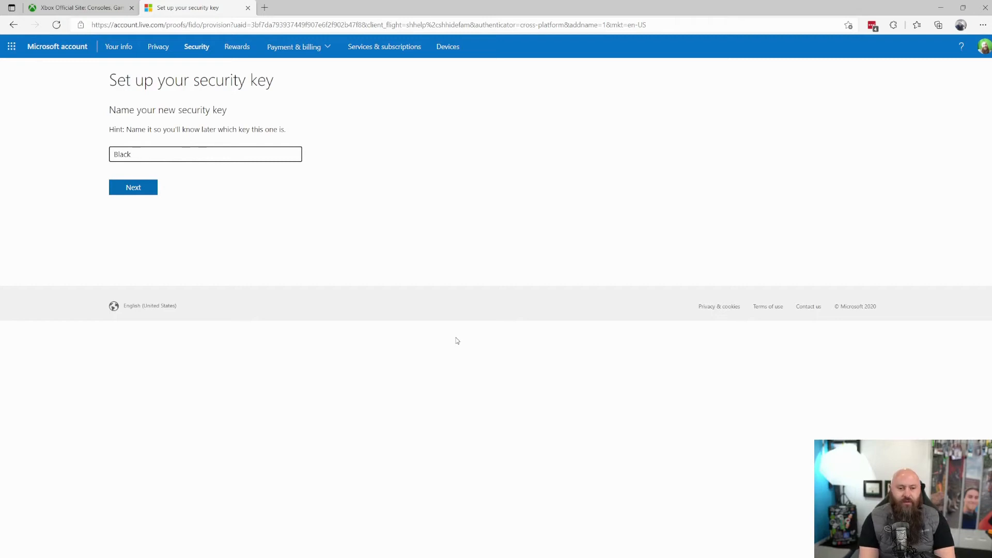
text(5c NFC)
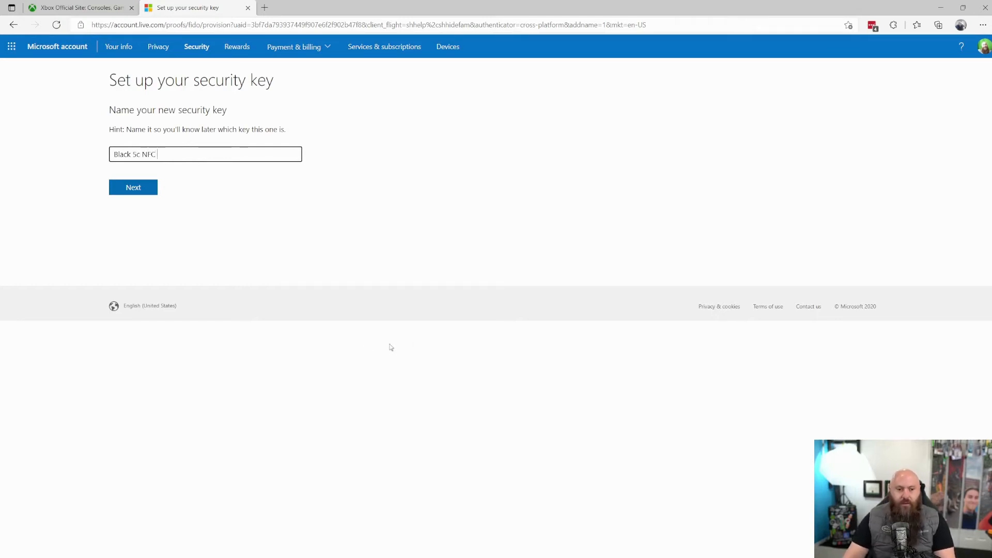
click(133, 189)
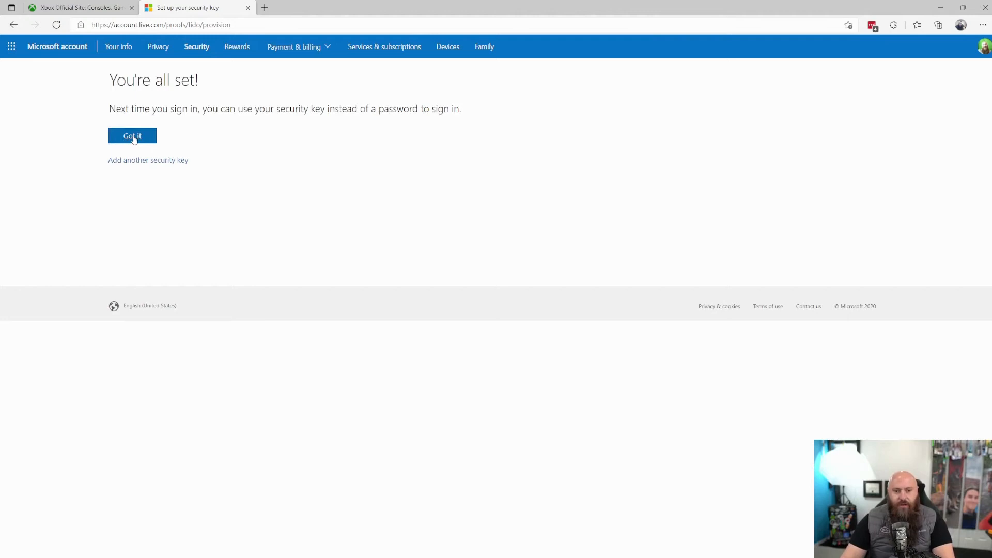
click(133, 137)
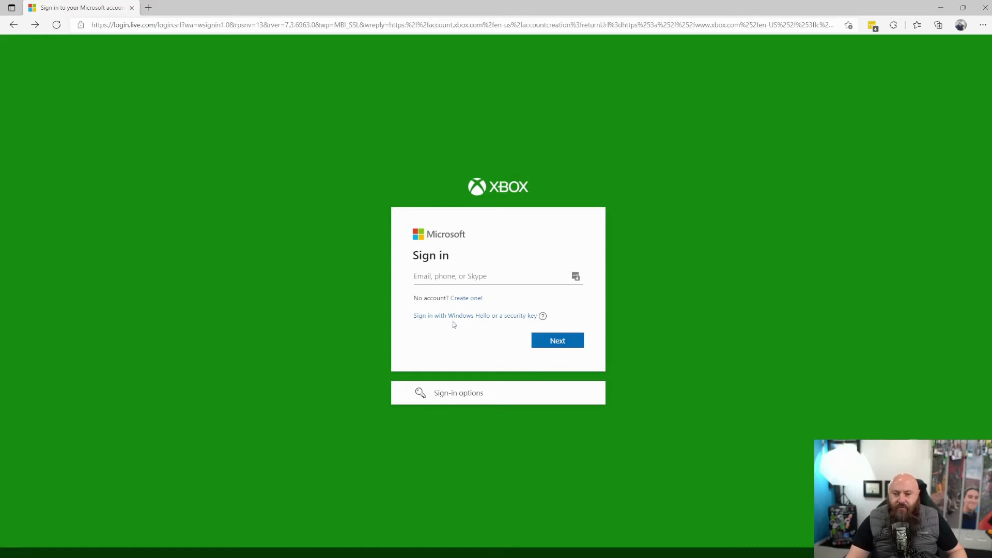
Step: Sign in to Xbox with the security key by entering its PIN, confirming the selected account and choosing to stay signed in
click(514, 317)
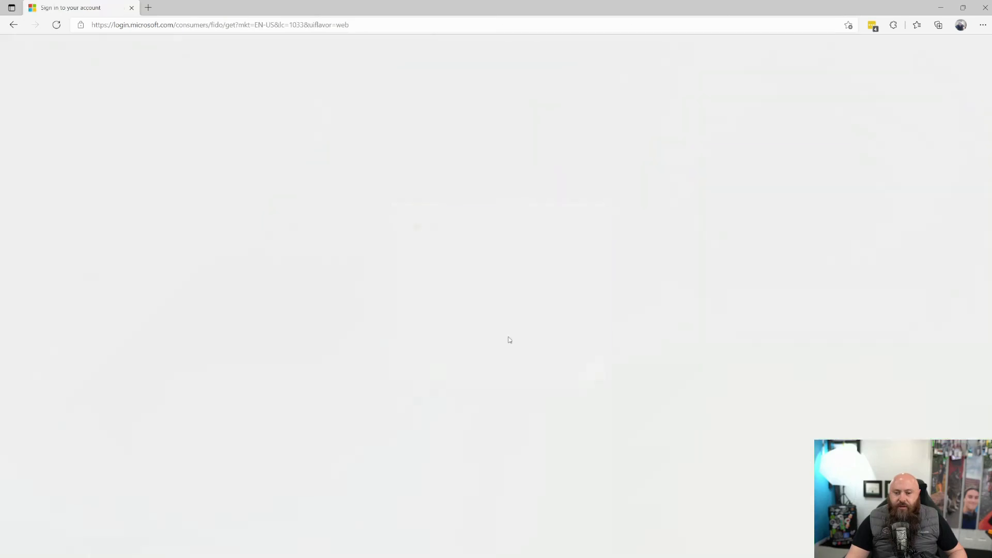
text(••••••)
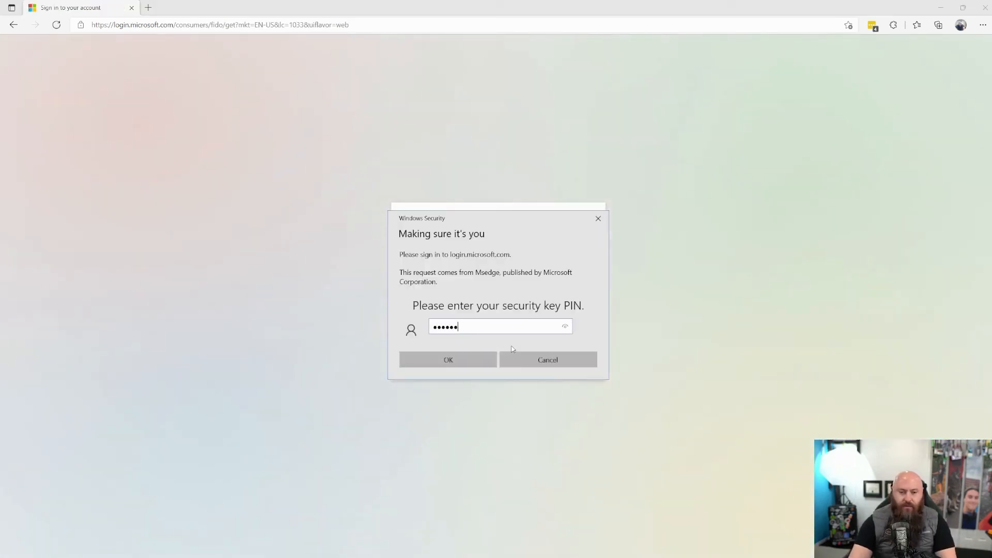
key(Return)
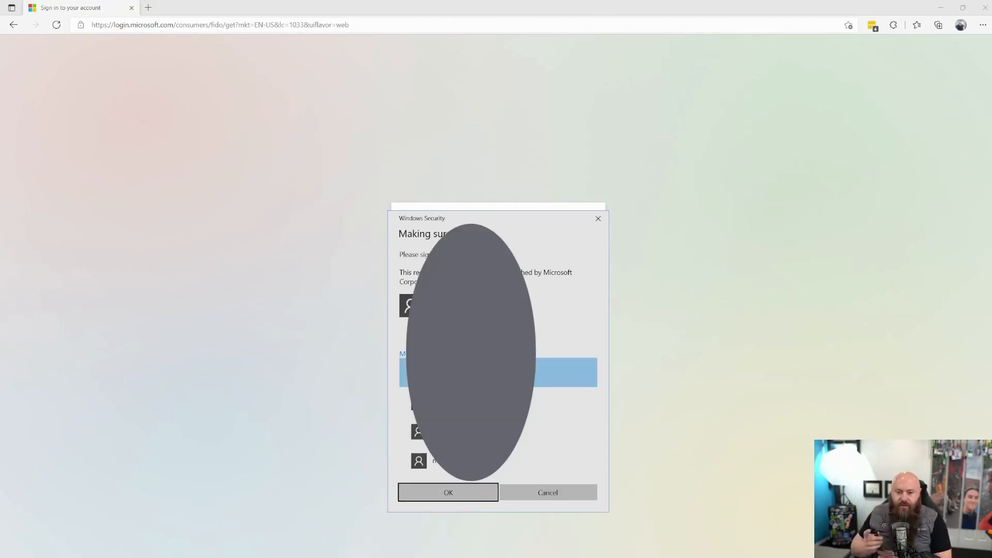
click(461, 496)
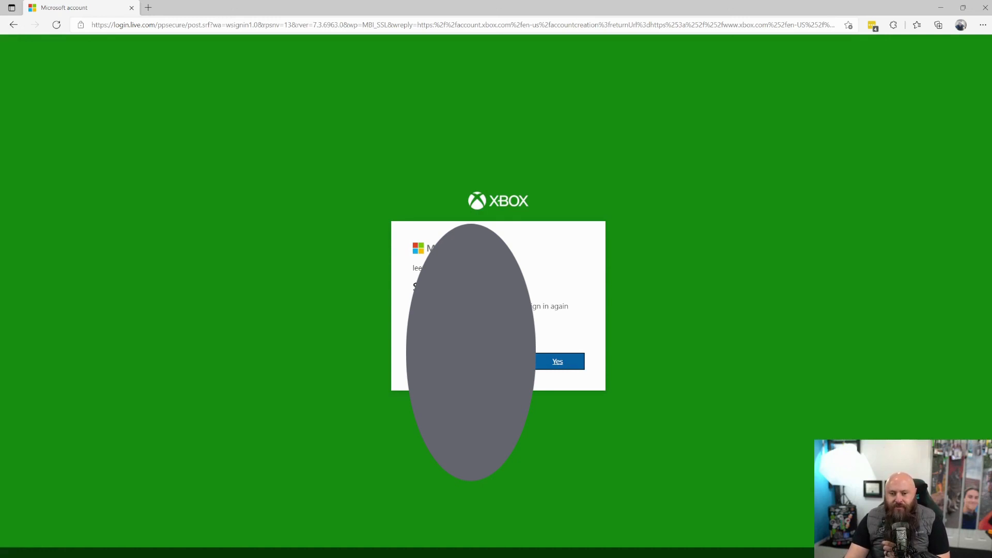
click(557, 361)
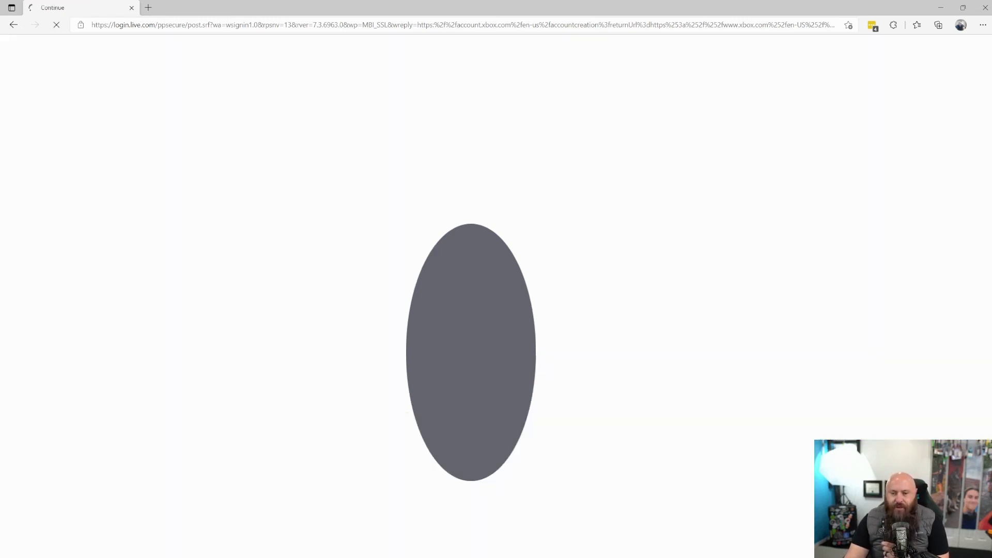